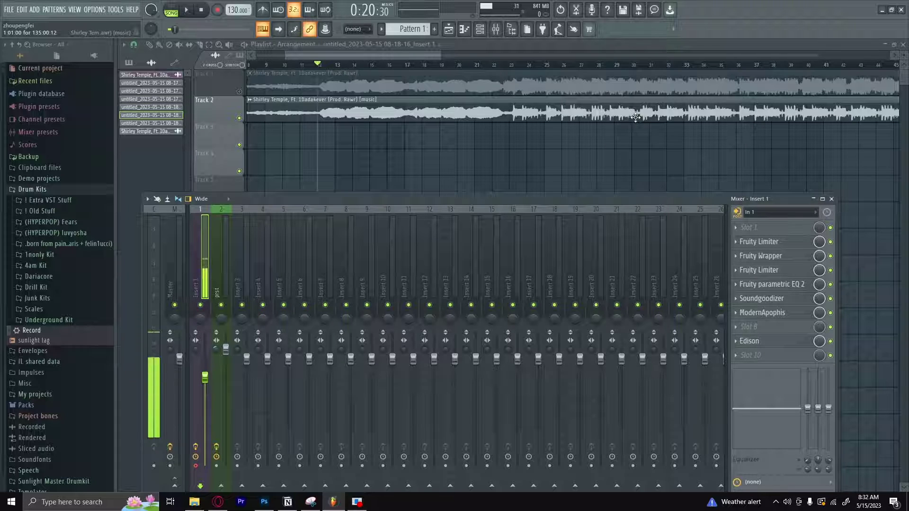
- Set mixer track Insert 1's audio input to mono In 1 and enable recording audio into the playlist as an audio clip
left_click_drag(362, 202, 377, 178)
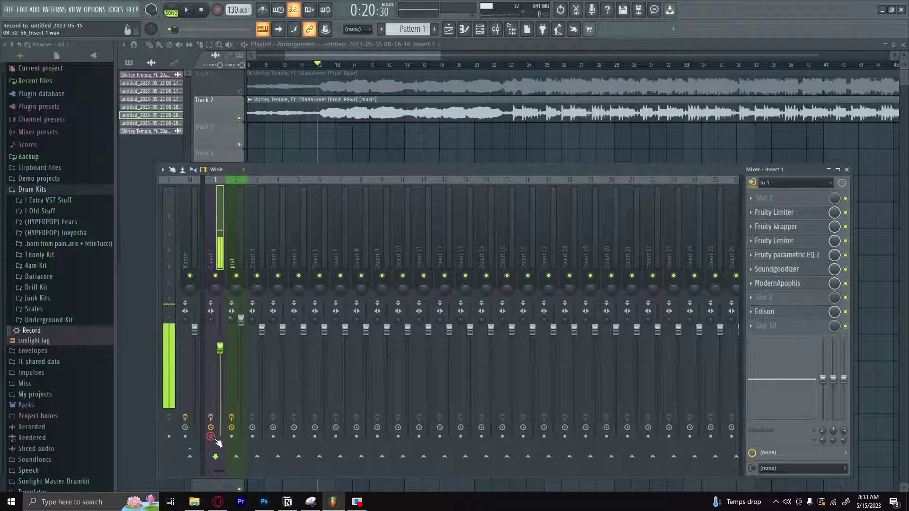
left_click(779, 183)
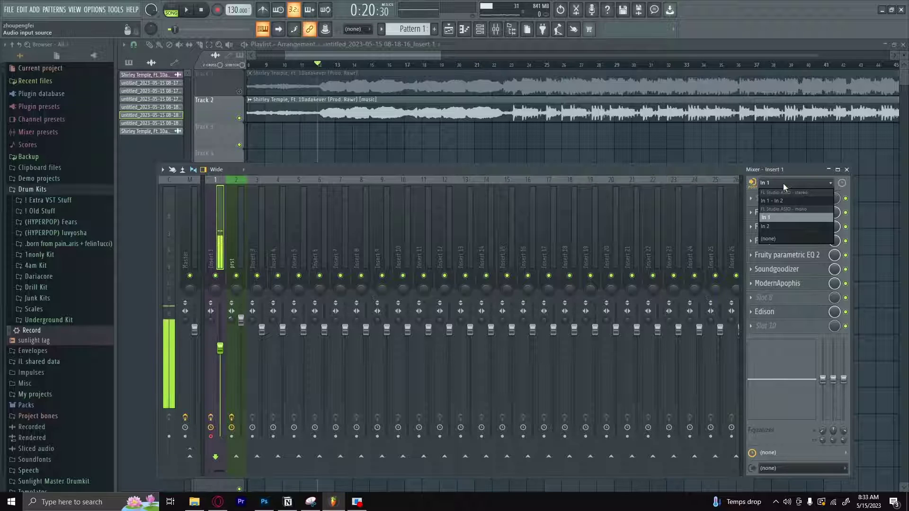
left_click(776, 217)
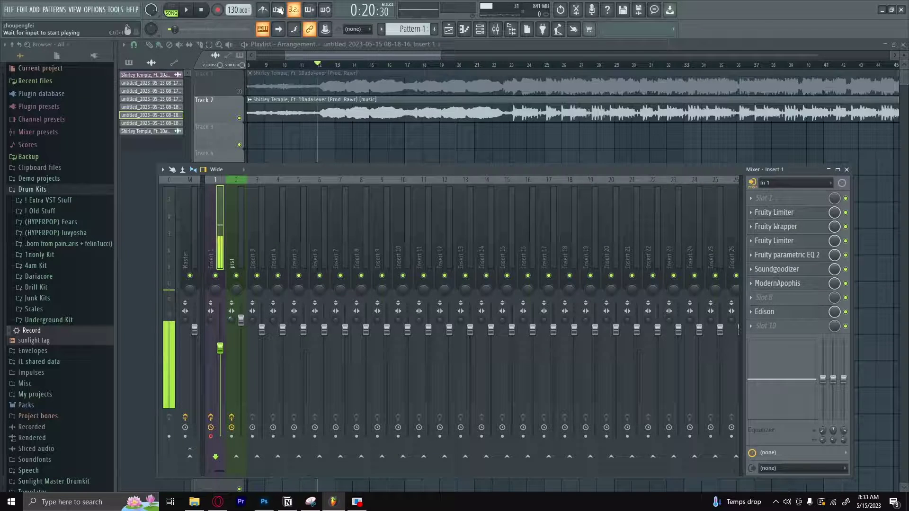
left_click(219, 12)
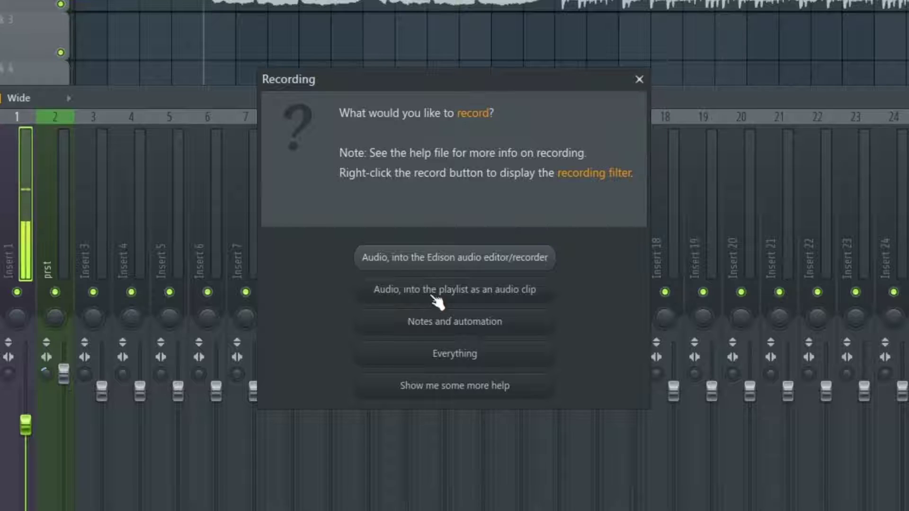
left_click(450, 295)
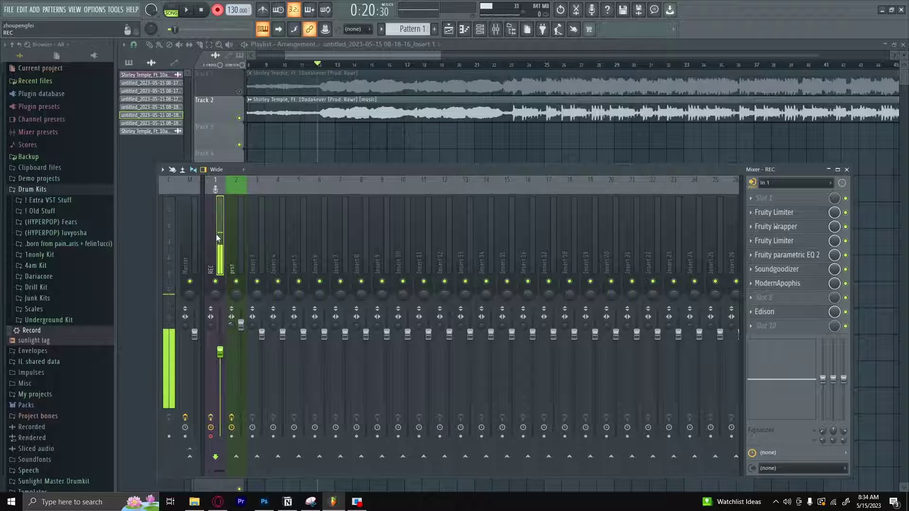
- Compare the routing and effect chains of the Master and REC mixer tracks
left_click(192, 232)
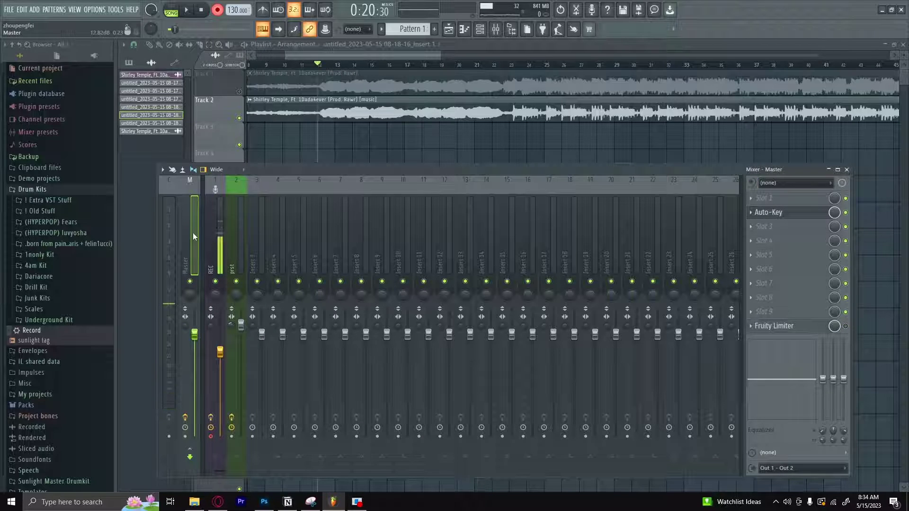
left_click(203, 229)
left_click(161, 220)
left_click(213, 265)
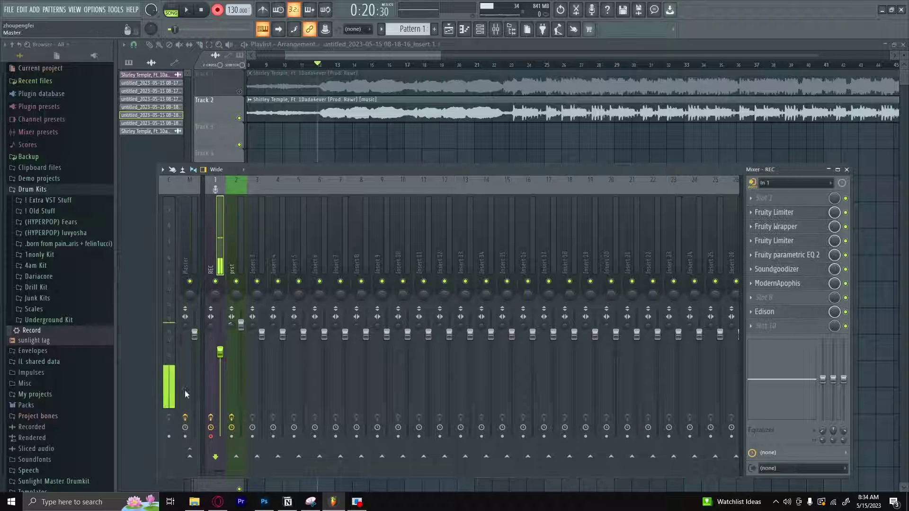
left_click(190, 456)
left_click(194, 260)
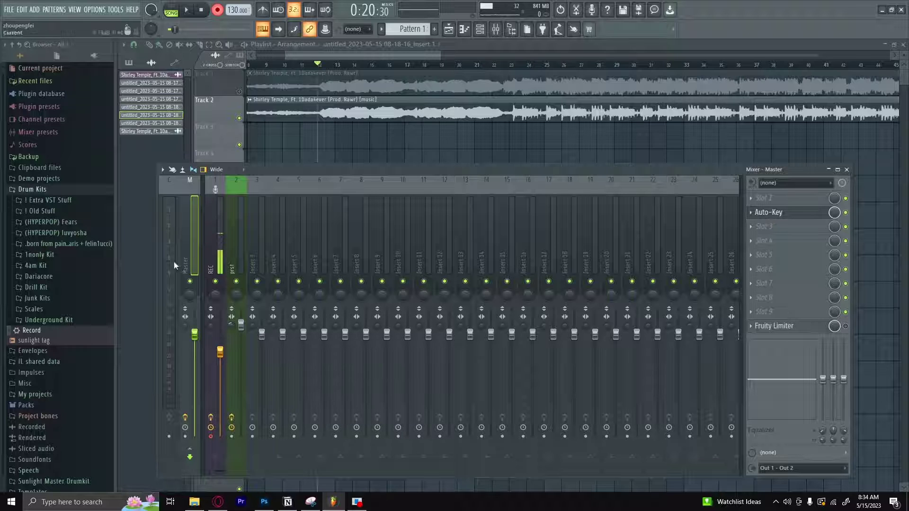
left_click(213, 243)
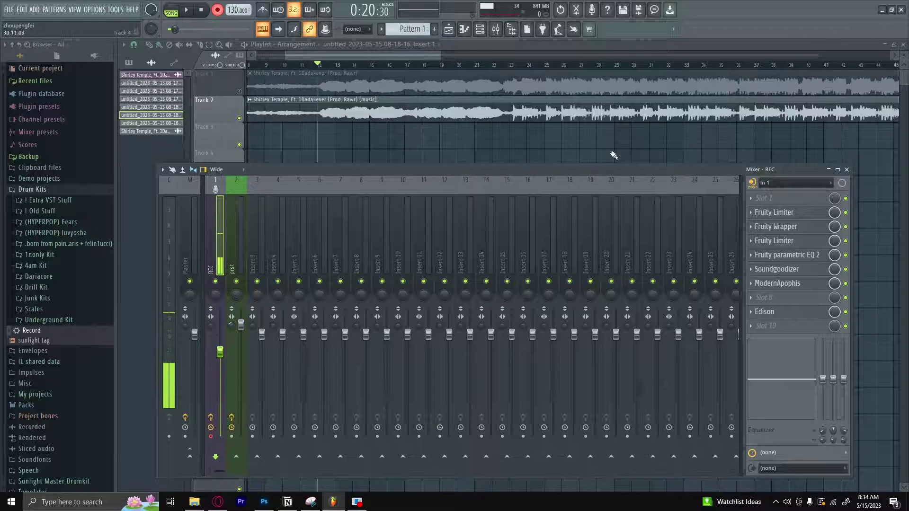
left_click(184, 245)
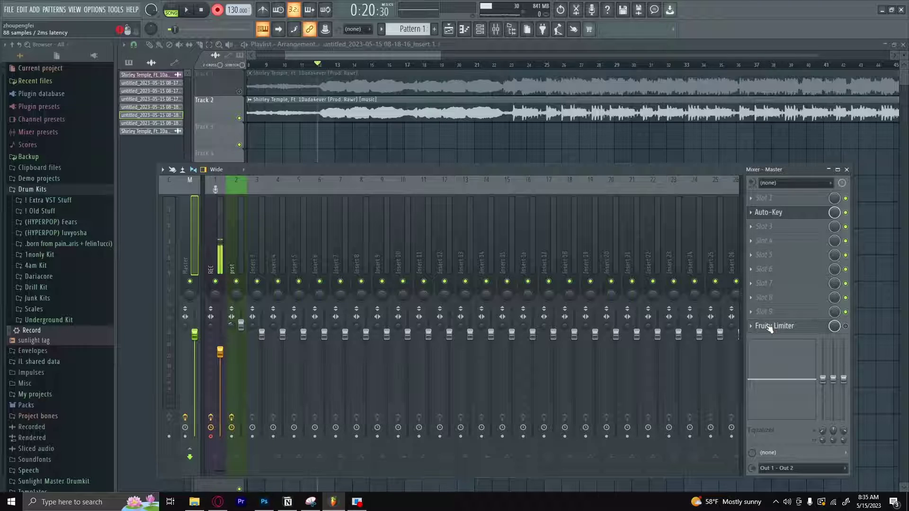
- Bypass Soundgoodizer and both Fruity Limiters on the REC mixer track
left_click(215, 229)
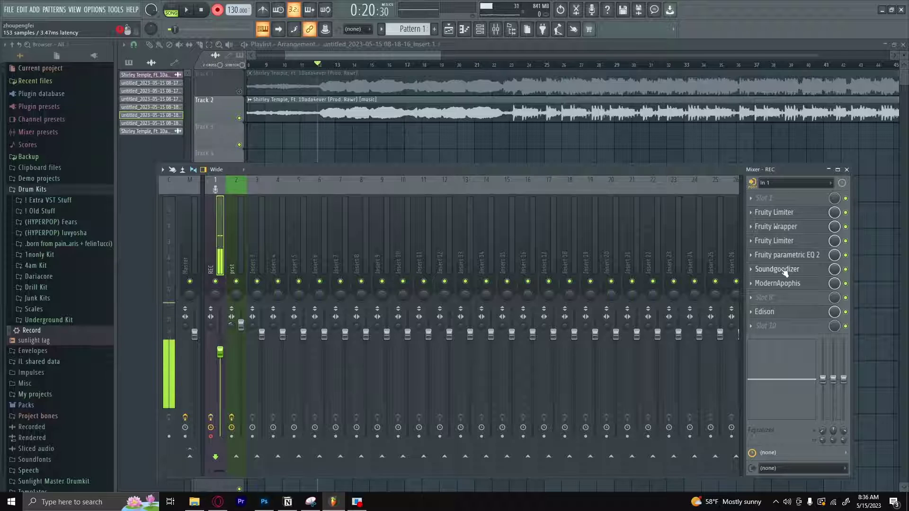
left_click(845, 269)
left_click(845, 240)
left_click(845, 212)
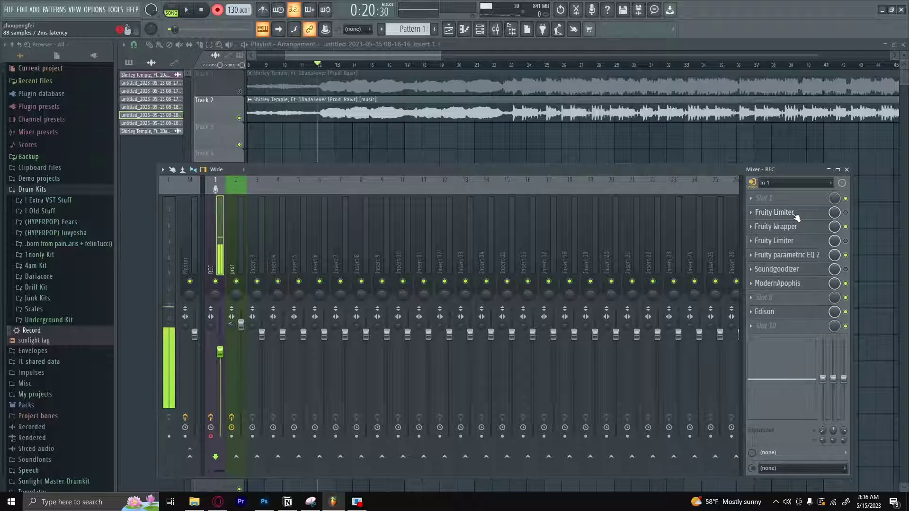
- Open the audio device settings and show the ASIO panel for FL Studio ASIO
left_click(94, 9)
left_click(105, 41)
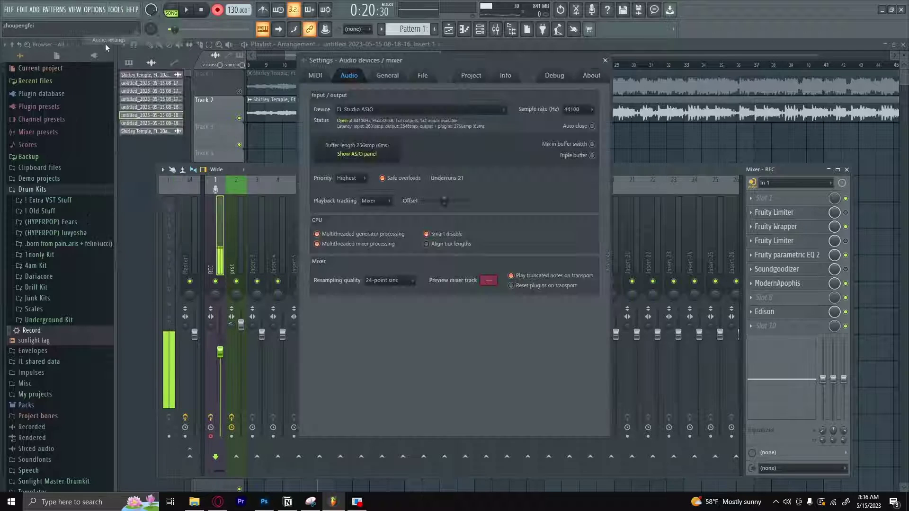
left_click(351, 155)
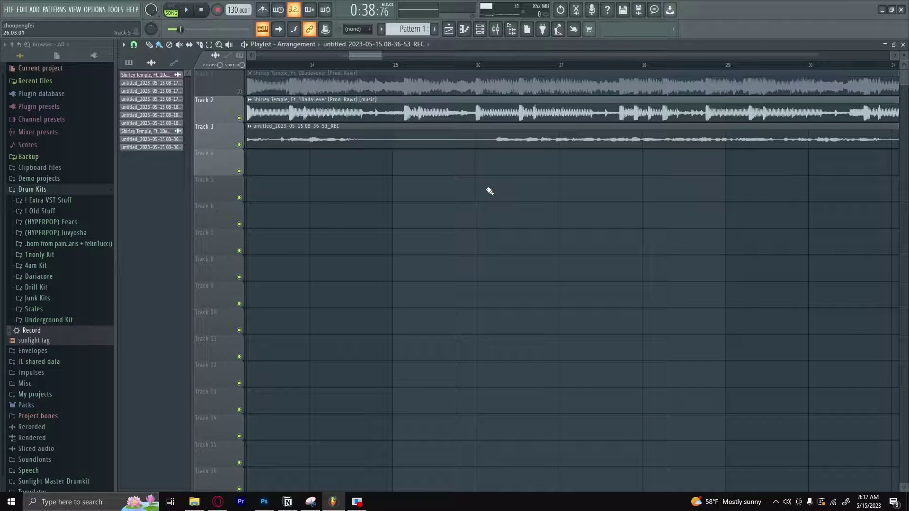
- Enable and disable the REC mixer track's send to Master twice
key("F9")
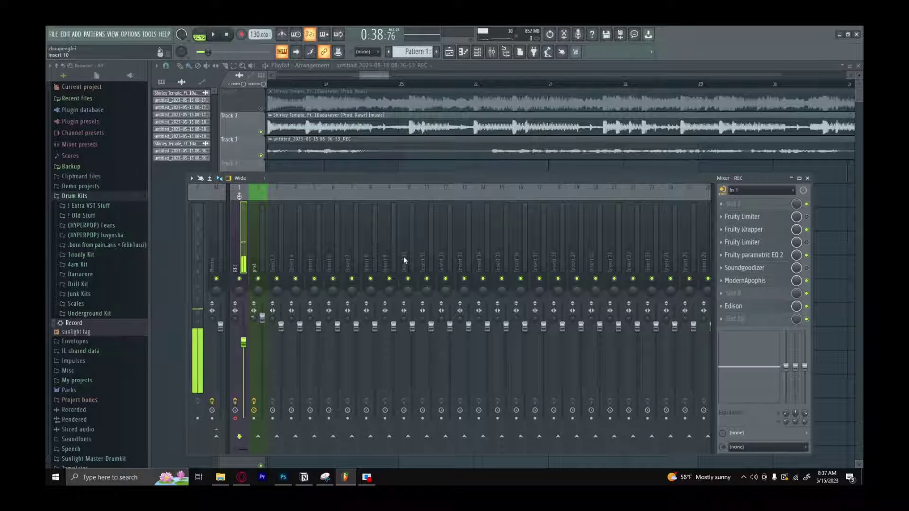
key("F9")
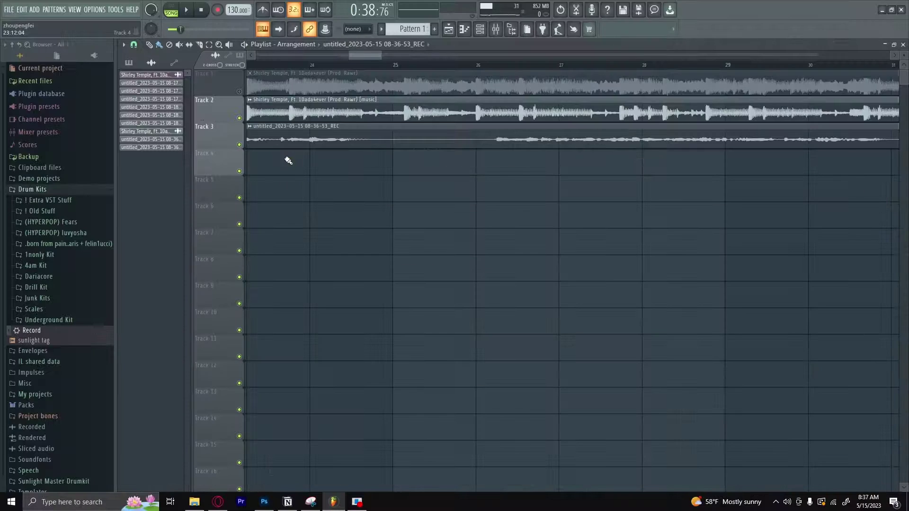
key("F9")
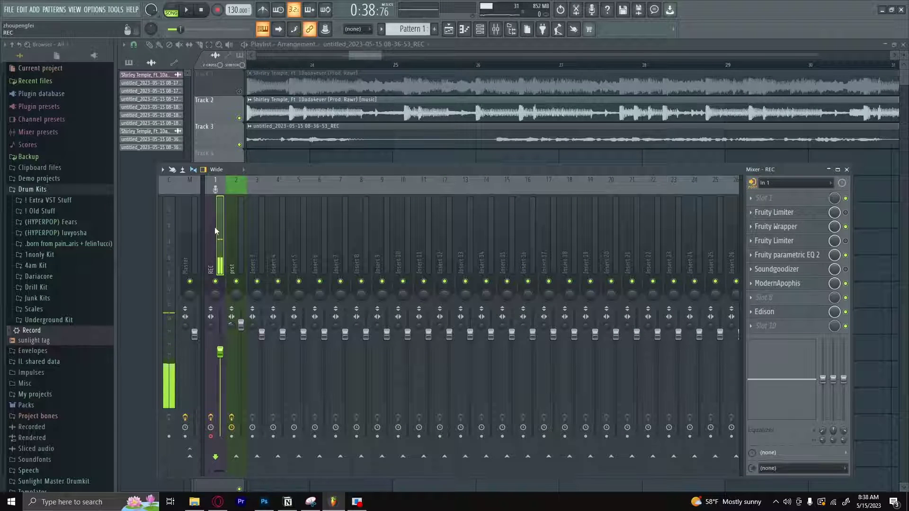
left_click(190, 455)
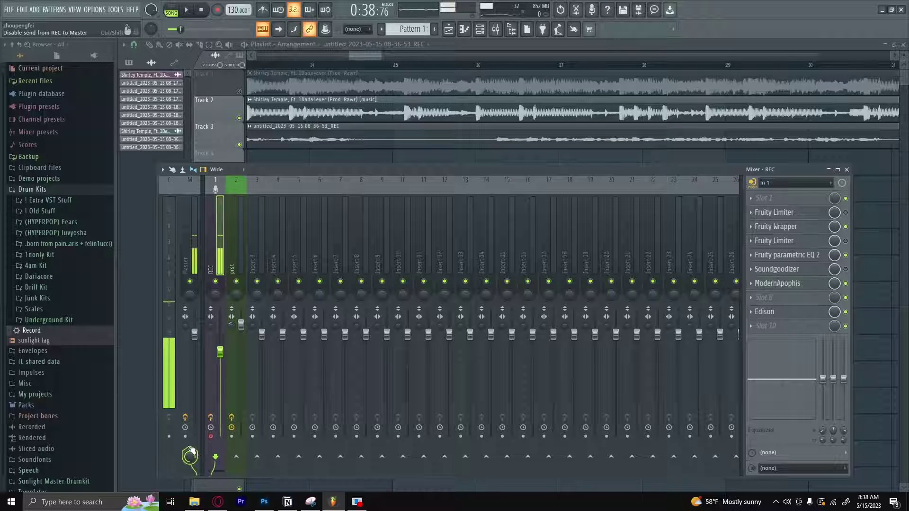
left_click(191, 452)
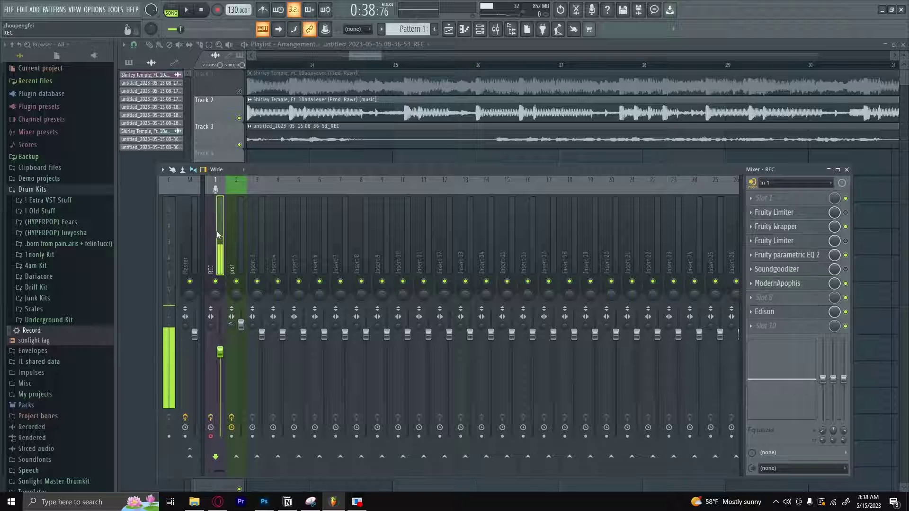
left_click(189, 456)
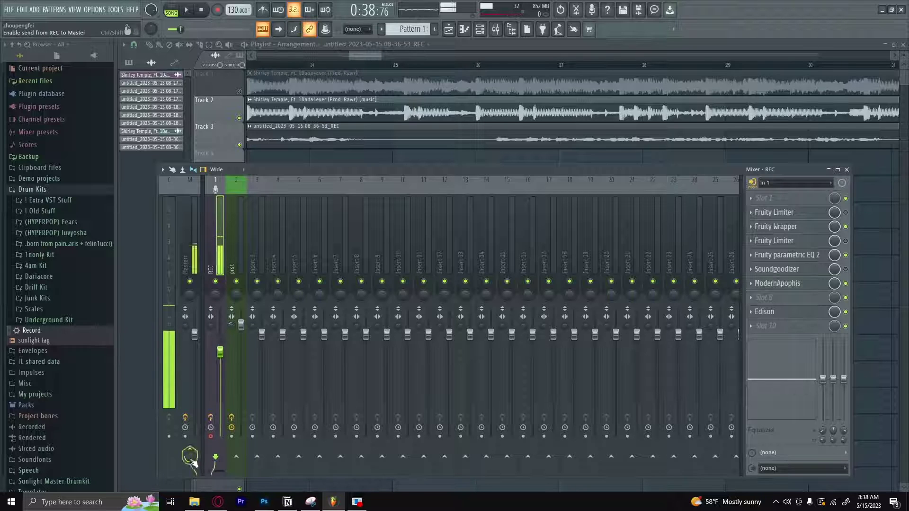
left_click(190, 456)
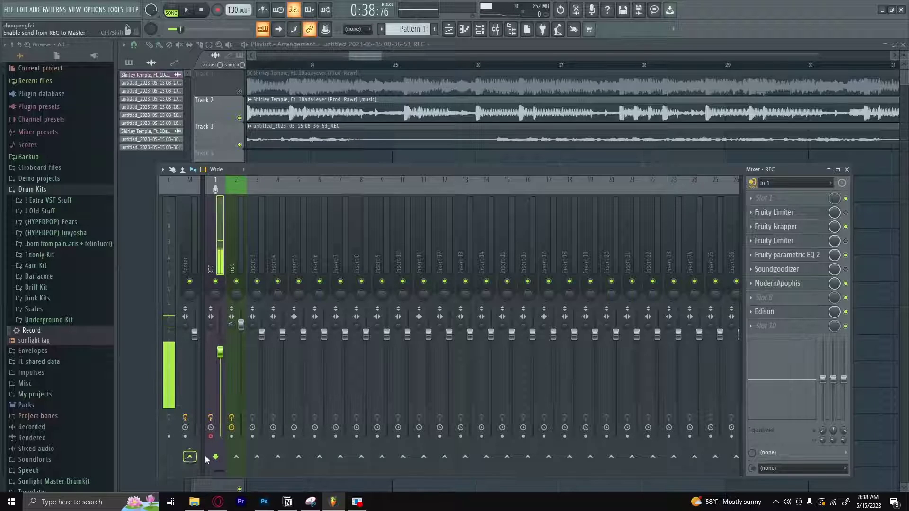
- Mute and unmute the REC mixer track, and close the mixer
left_click(215, 281)
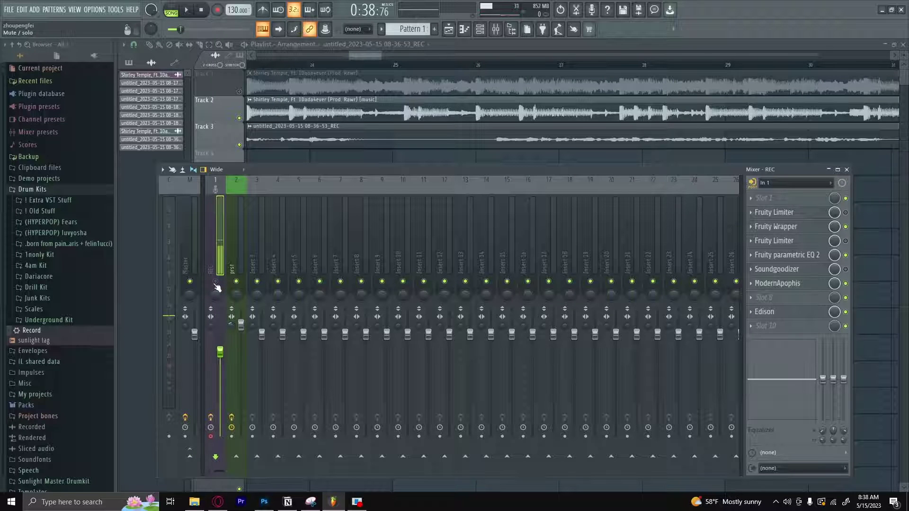
left_click(216, 281)
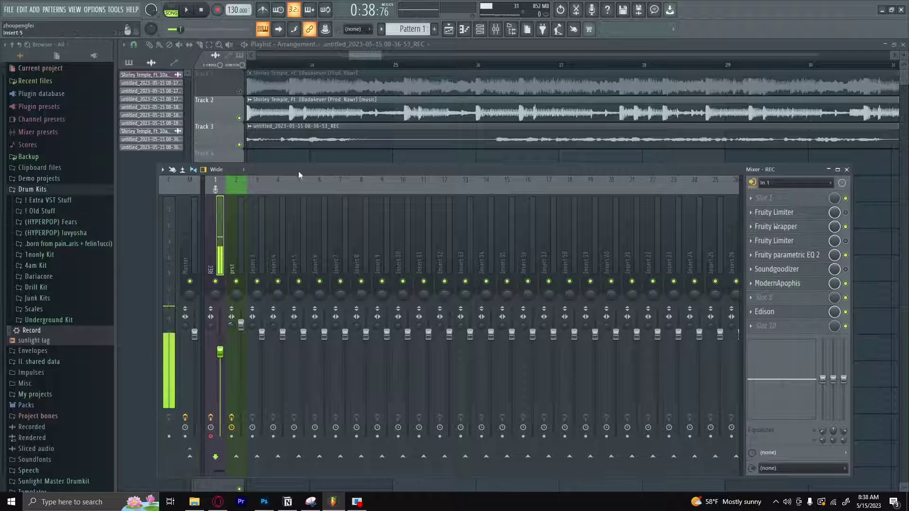
key("F9")
- Move the playlist's song position to bar 25, within the recorded clip on Track 3
scroll(331, 159, "down", 3)
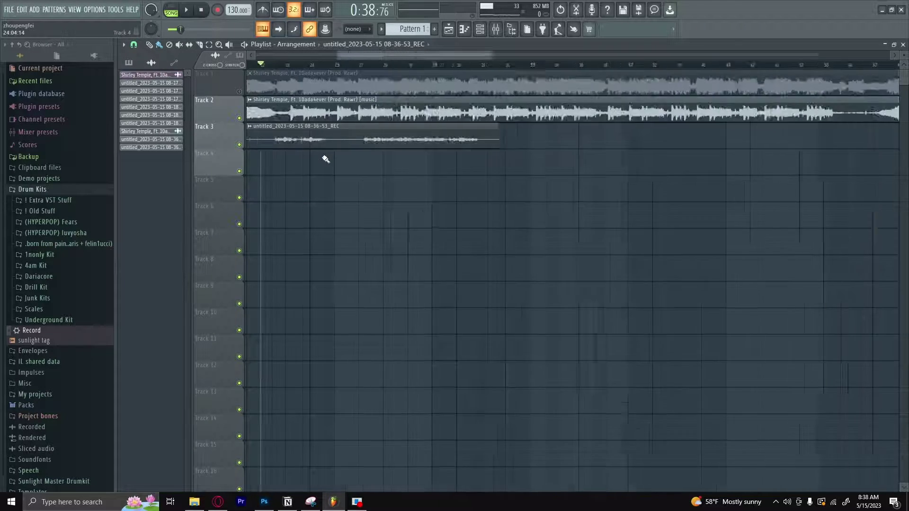
scroll(309, 155, "up", 5)
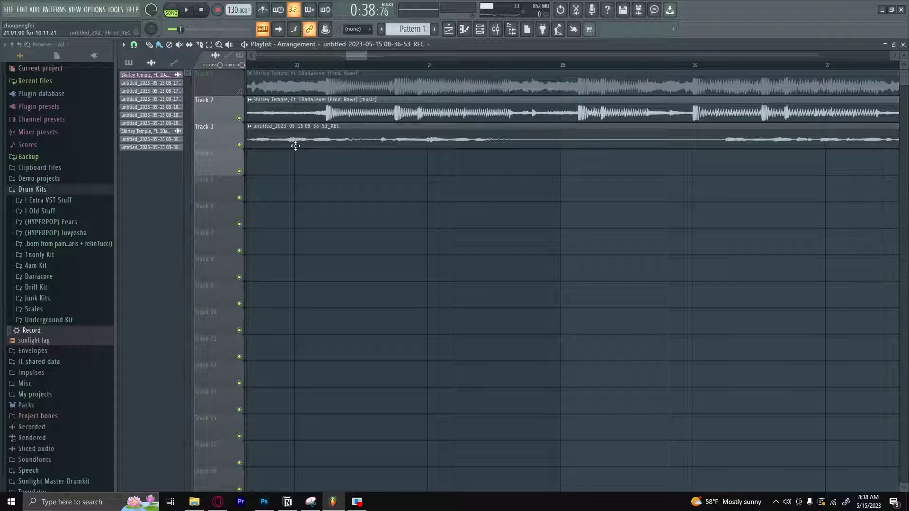
scroll(567, 162, "down", 2)
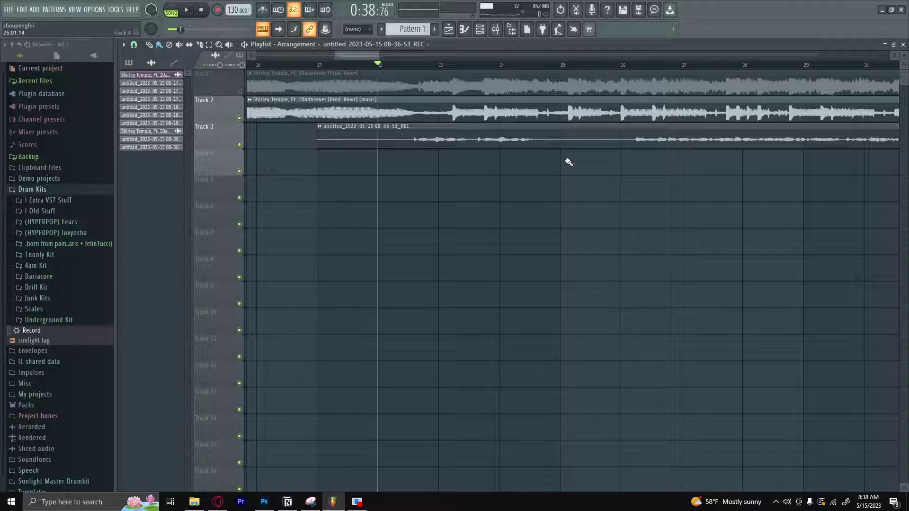
left_click(564, 65)
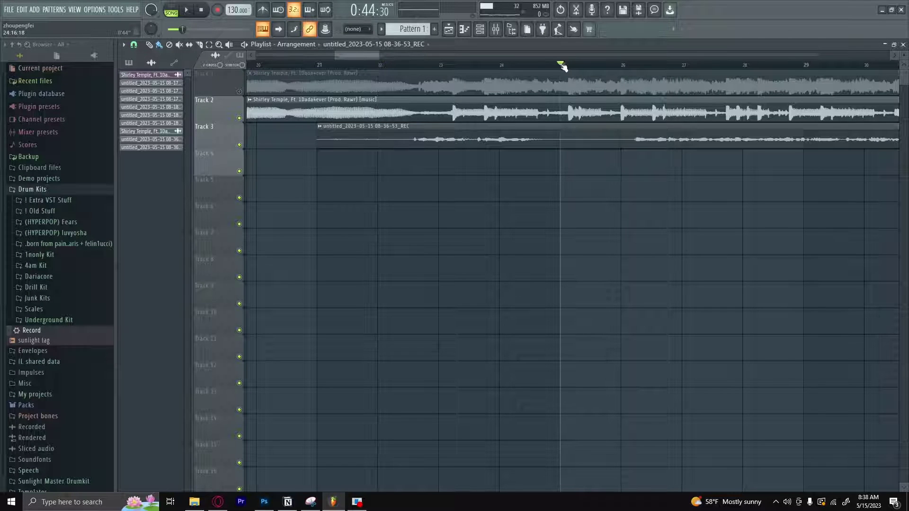
scroll(567, 180, "up", 4)
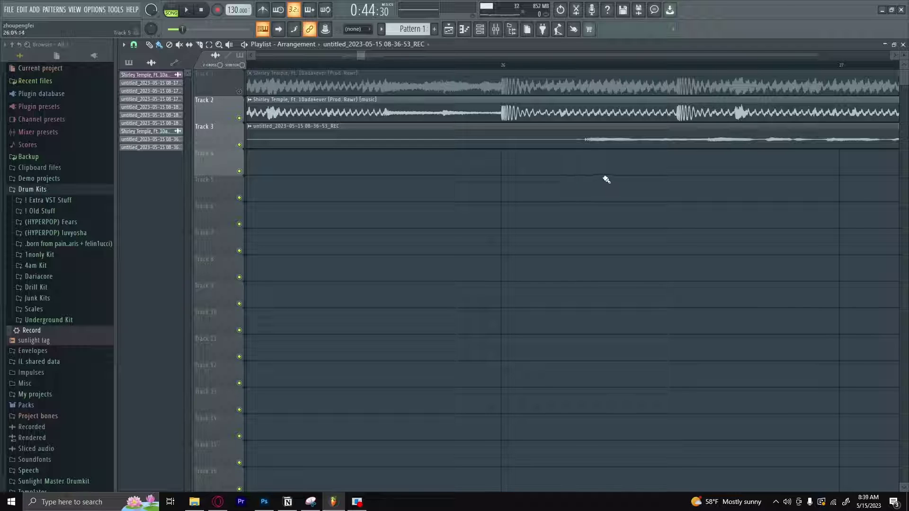